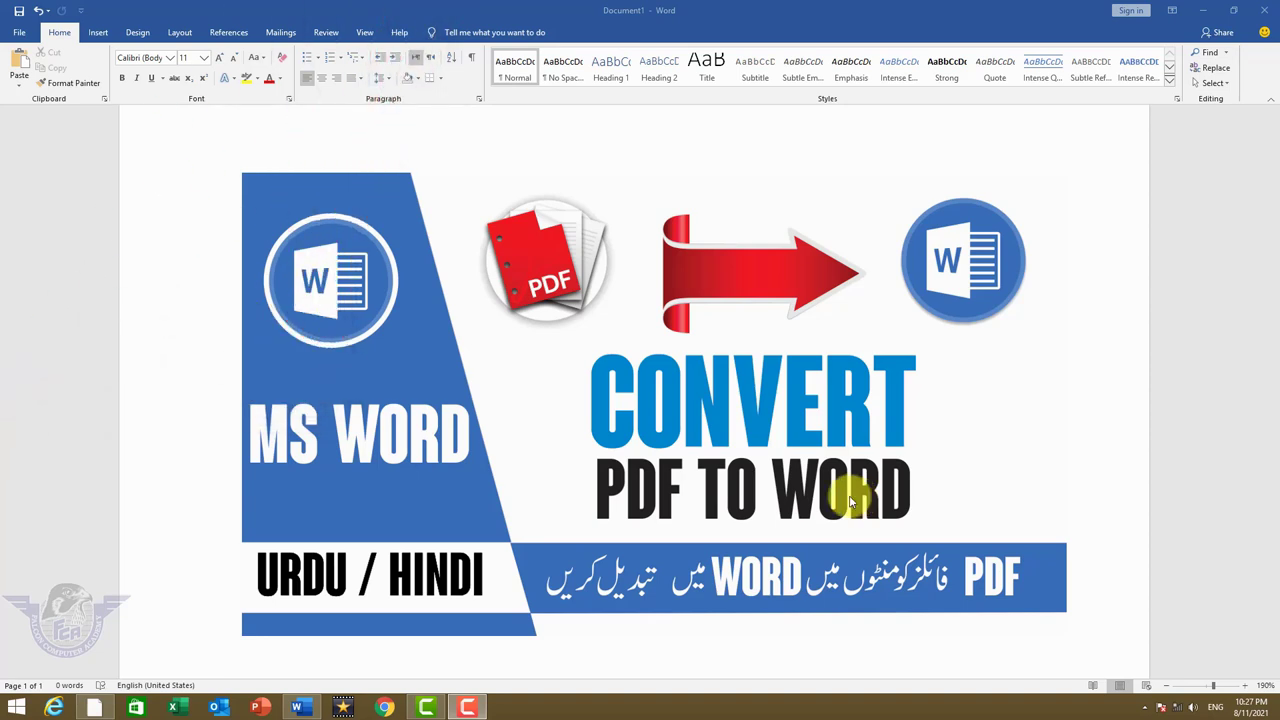
- View the How to Convert PDF to Word File PDF from the PDF Data folder, then close Reader and Explorer
{"action": "left_click", "coordinate": [1206, 12]}
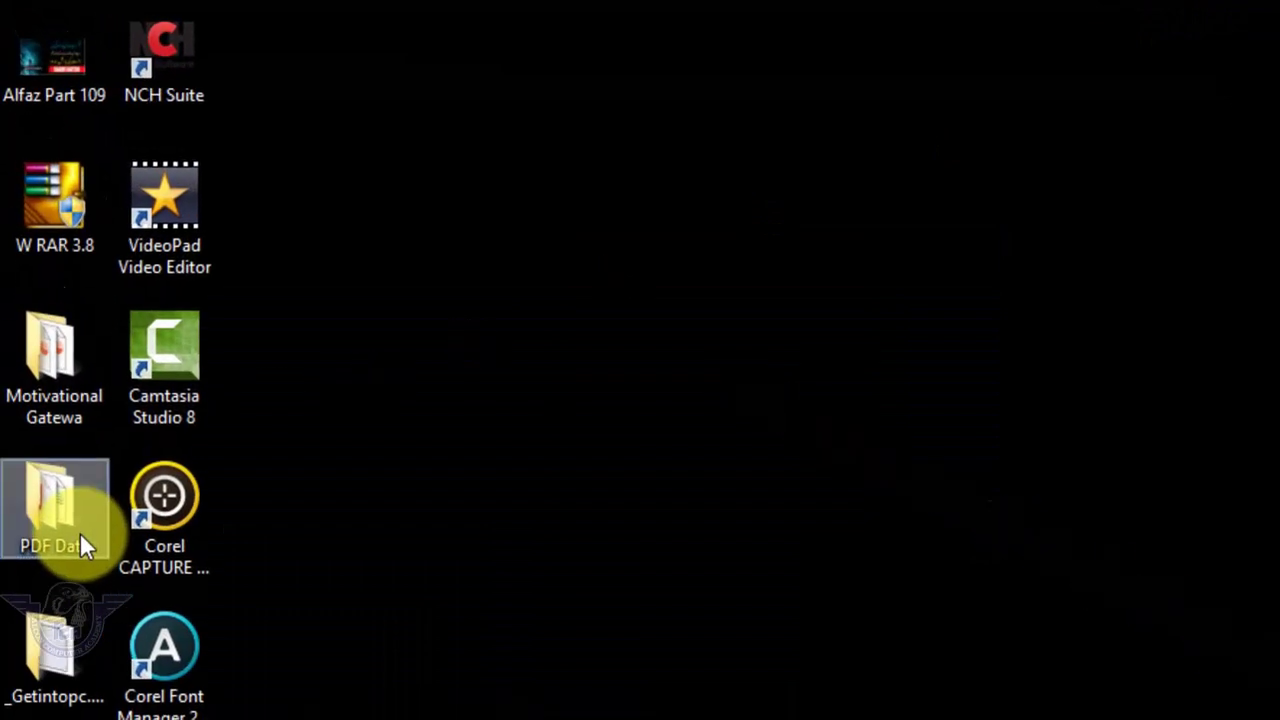
{"action": "double_click", "coordinate": [82, 545]}
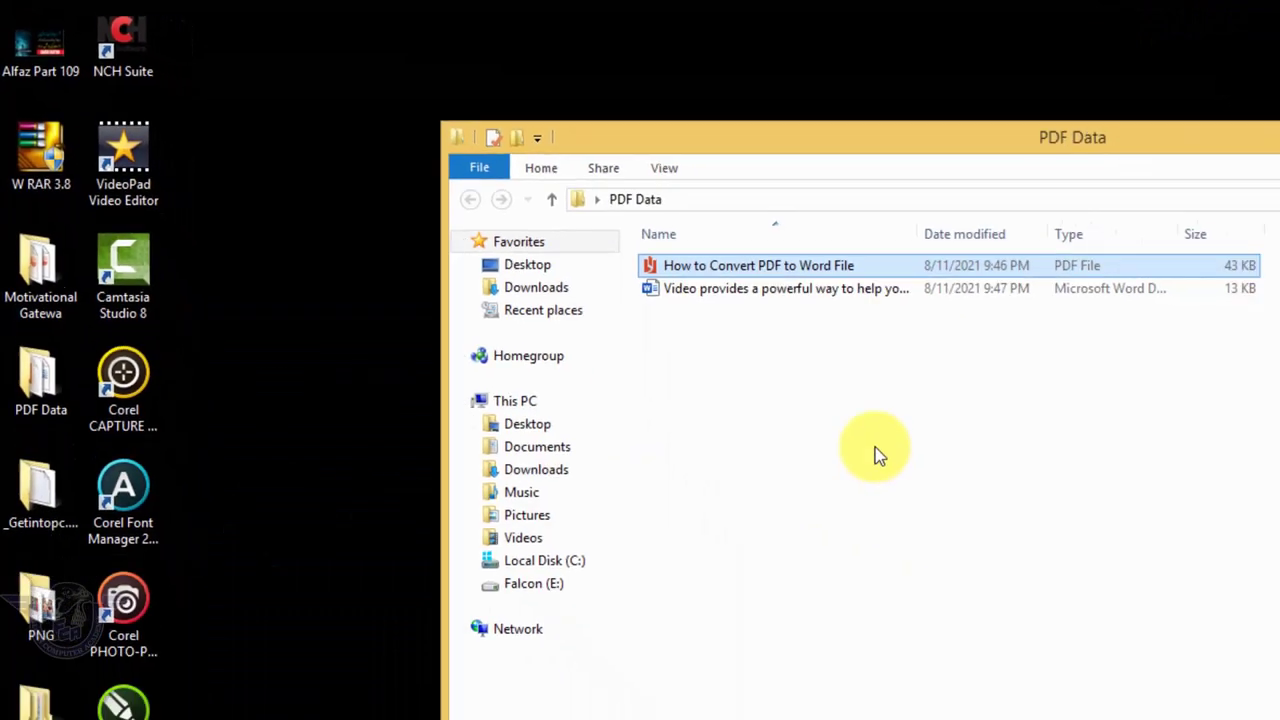
{"action": "double_click", "coordinate": [551, 209]}
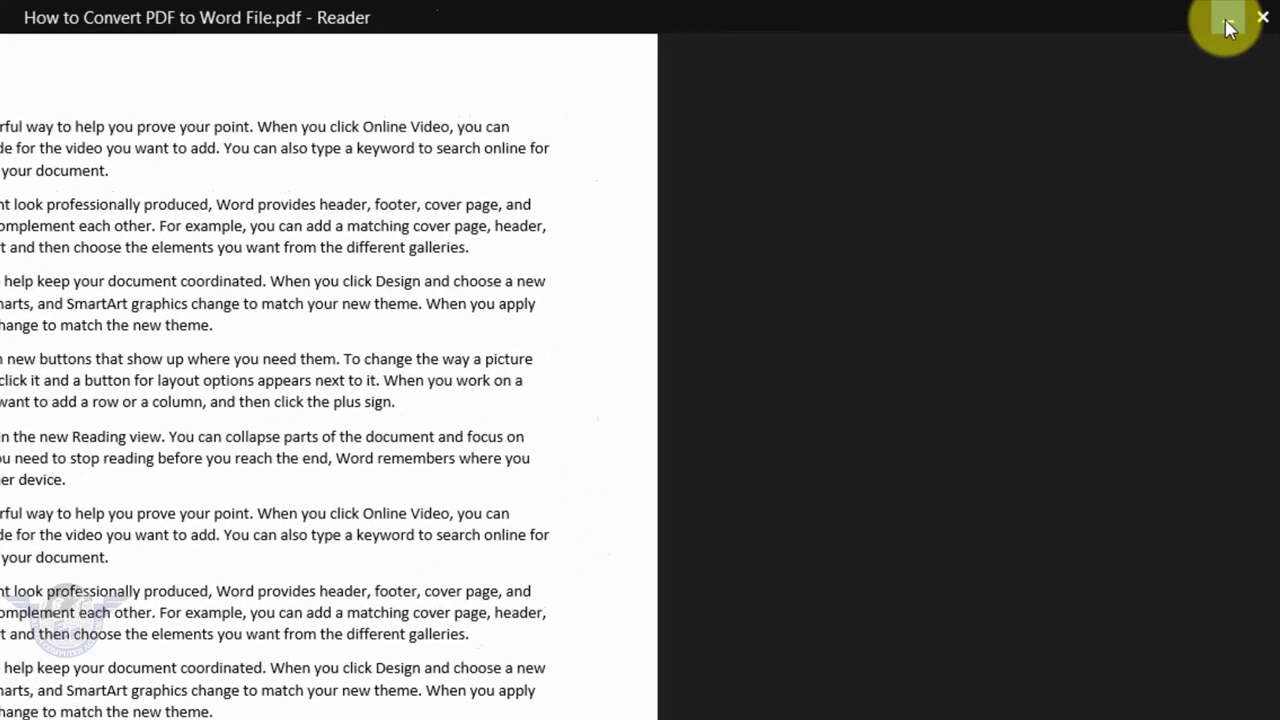
{"action": "left_click", "coordinate": [1225, 18]}
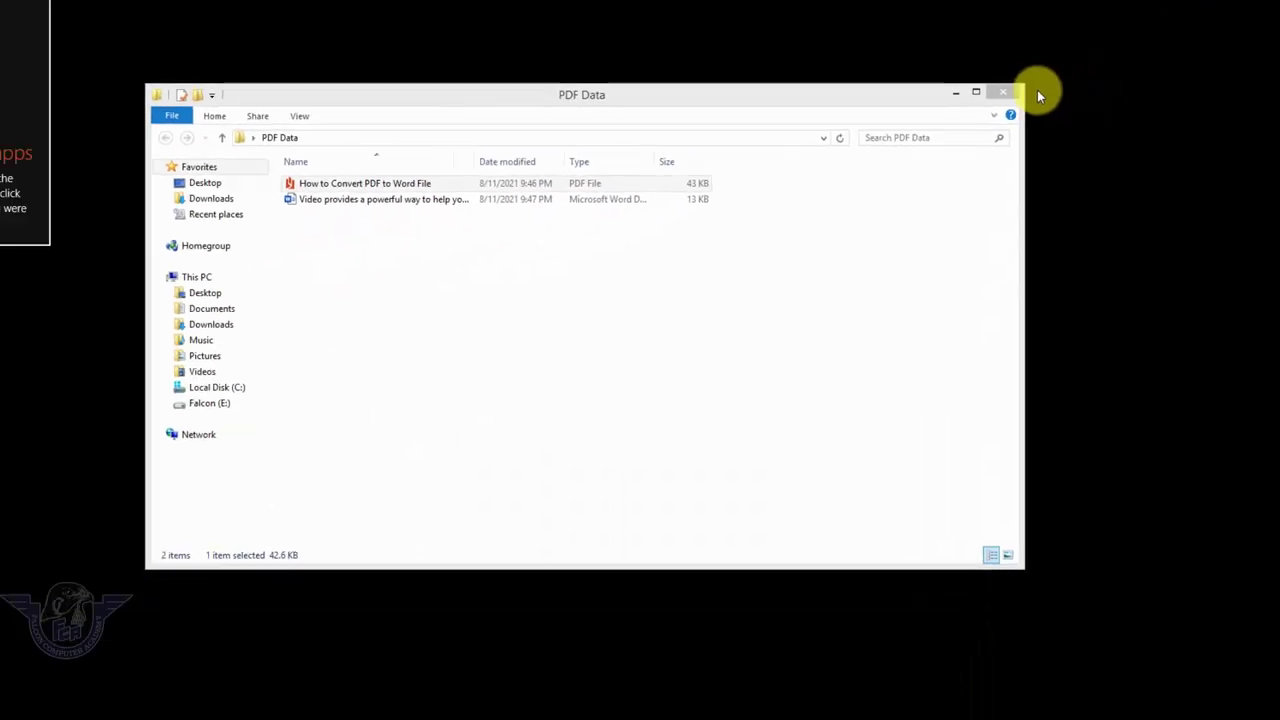
{"action": "left_click", "coordinate": [1037, 90]}
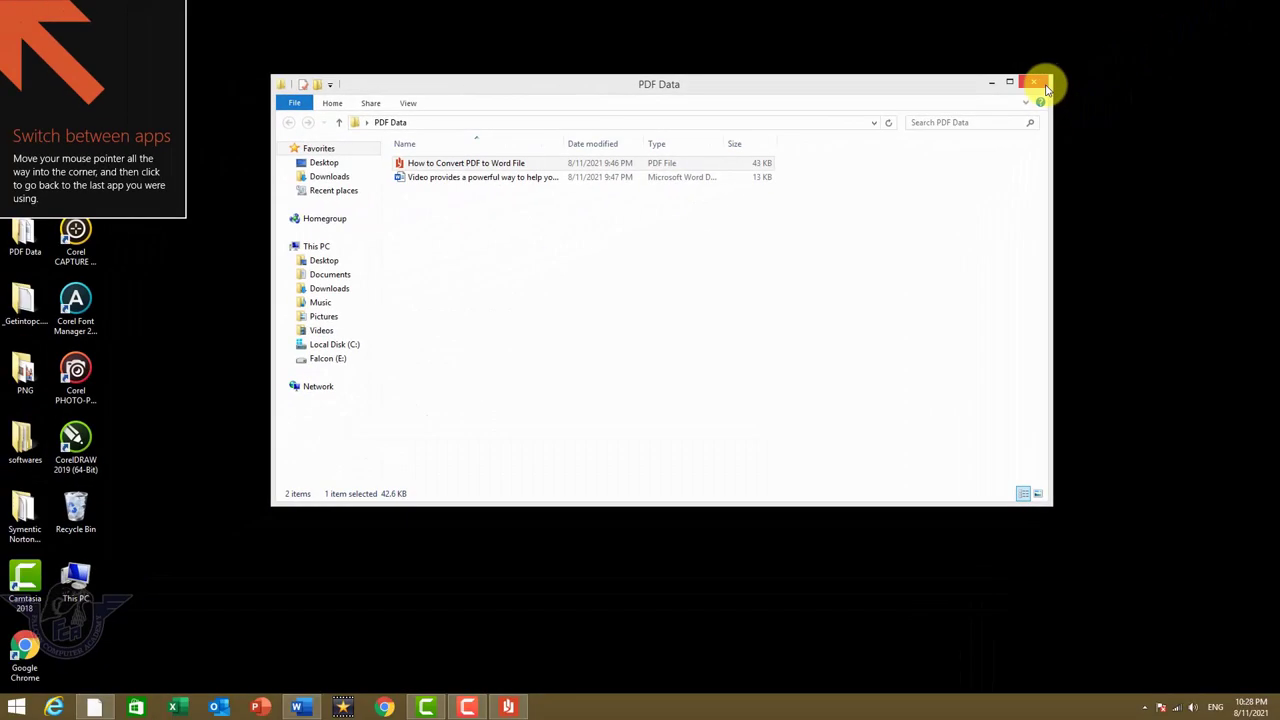
- Launch Chrome, close the PDF reader, and go to Google Drive via the Google apps grid
{"action": "left_click", "coordinate": [384, 707]}
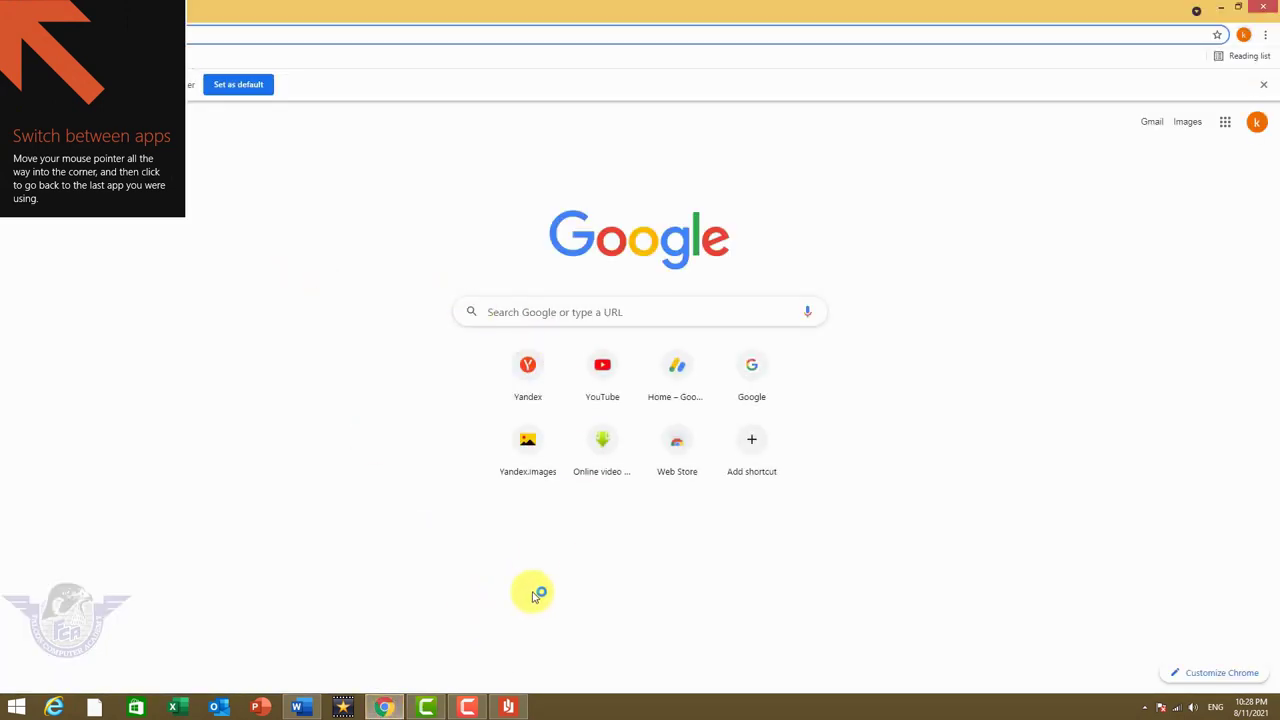
{"action": "left_click", "coordinate": [508, 707]}
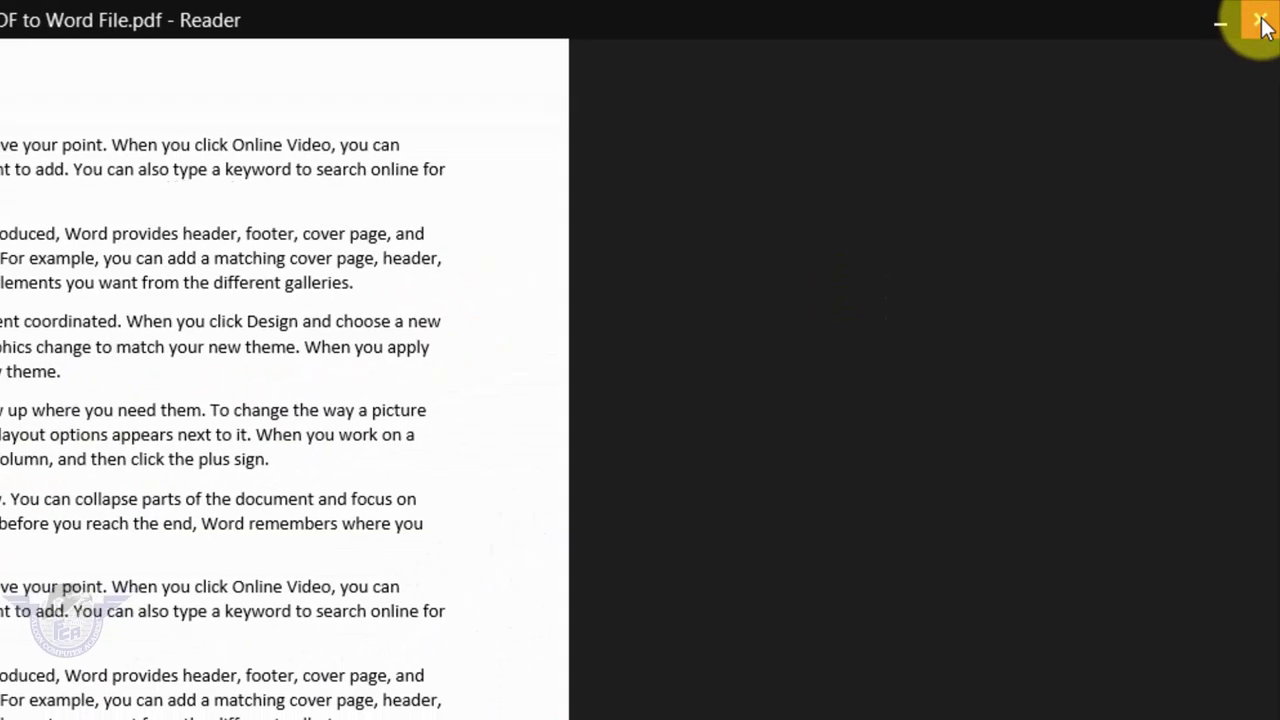
{"action": "left_click", "coordinate": [1260, 20]}
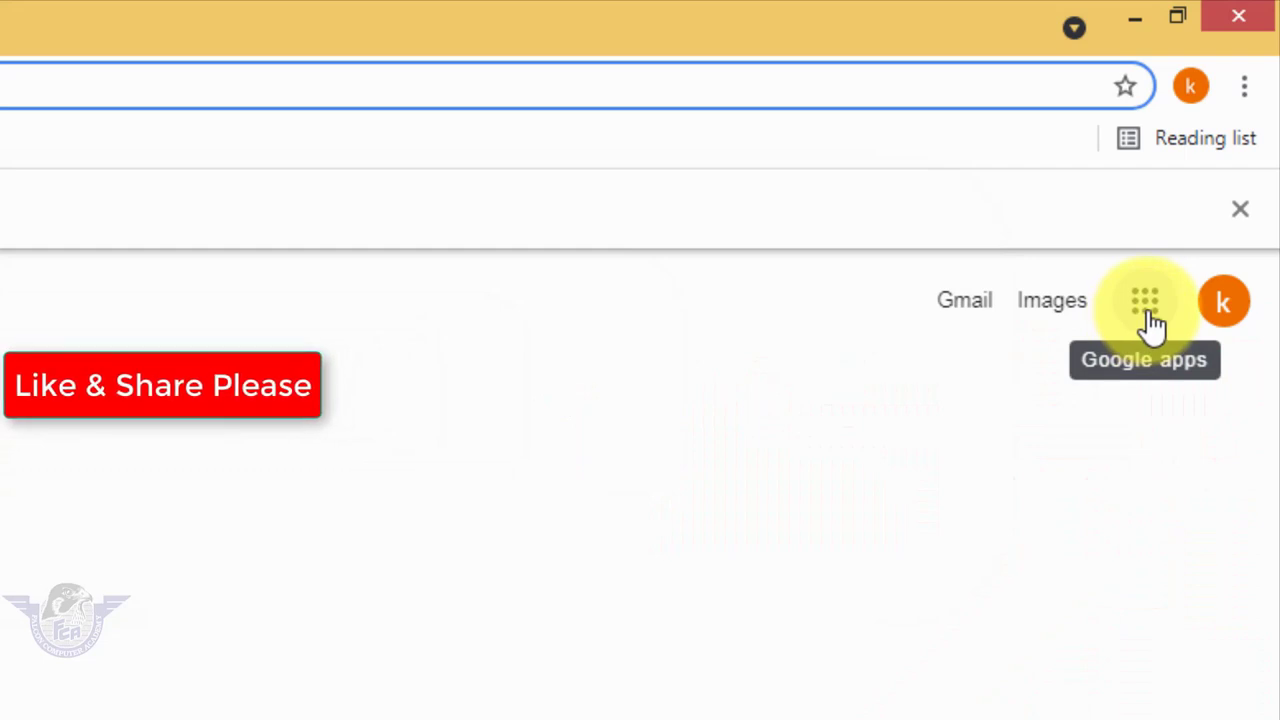
{"action": "left_click", "coordinate": [1150, 320]}
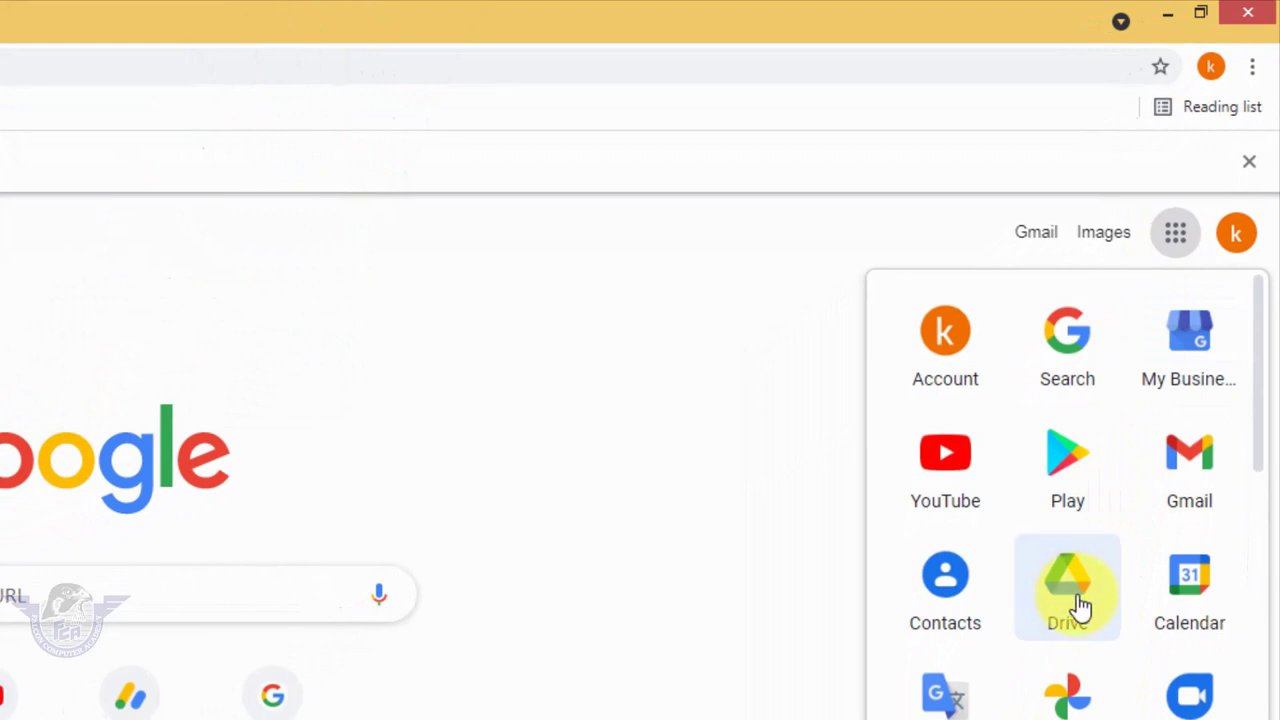
{"action": "left_click", "coordinate": [1080, 605]}
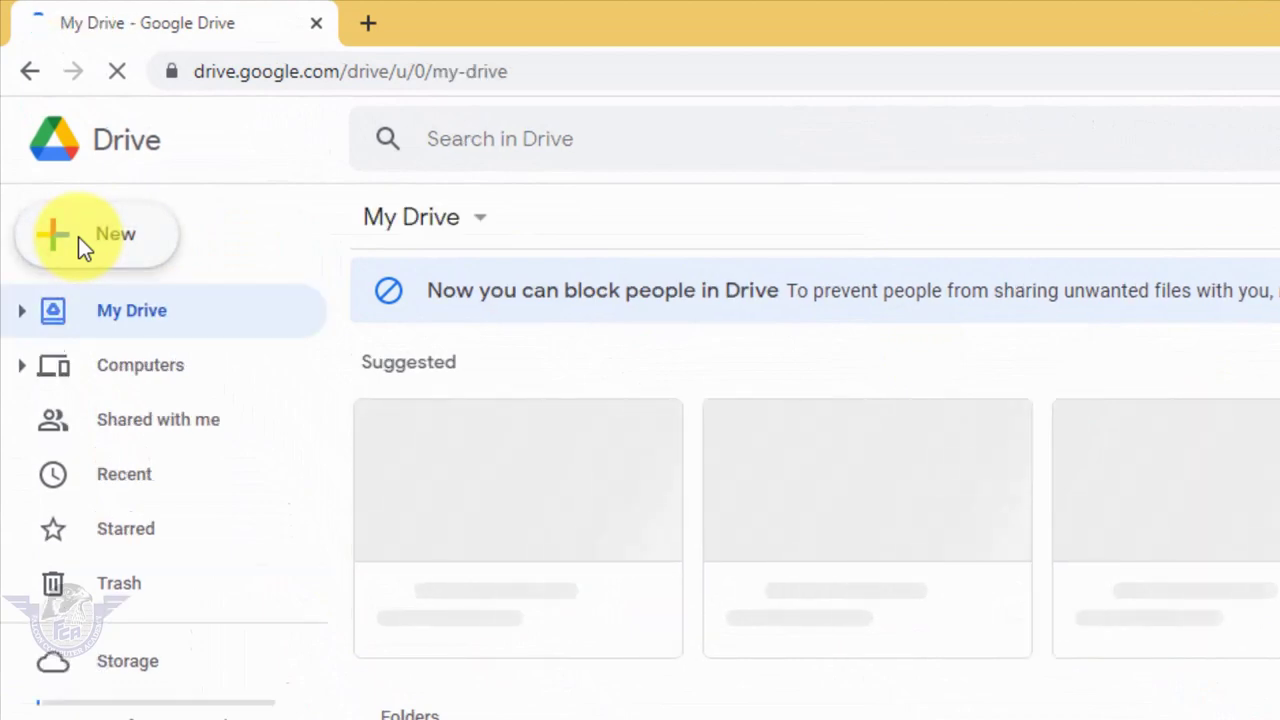
- Upload How to Convert PDF to Word File.pdf from Desktop > PDF Data to My Drive
{"action": "left_click", "coordinate": [79, 240]}
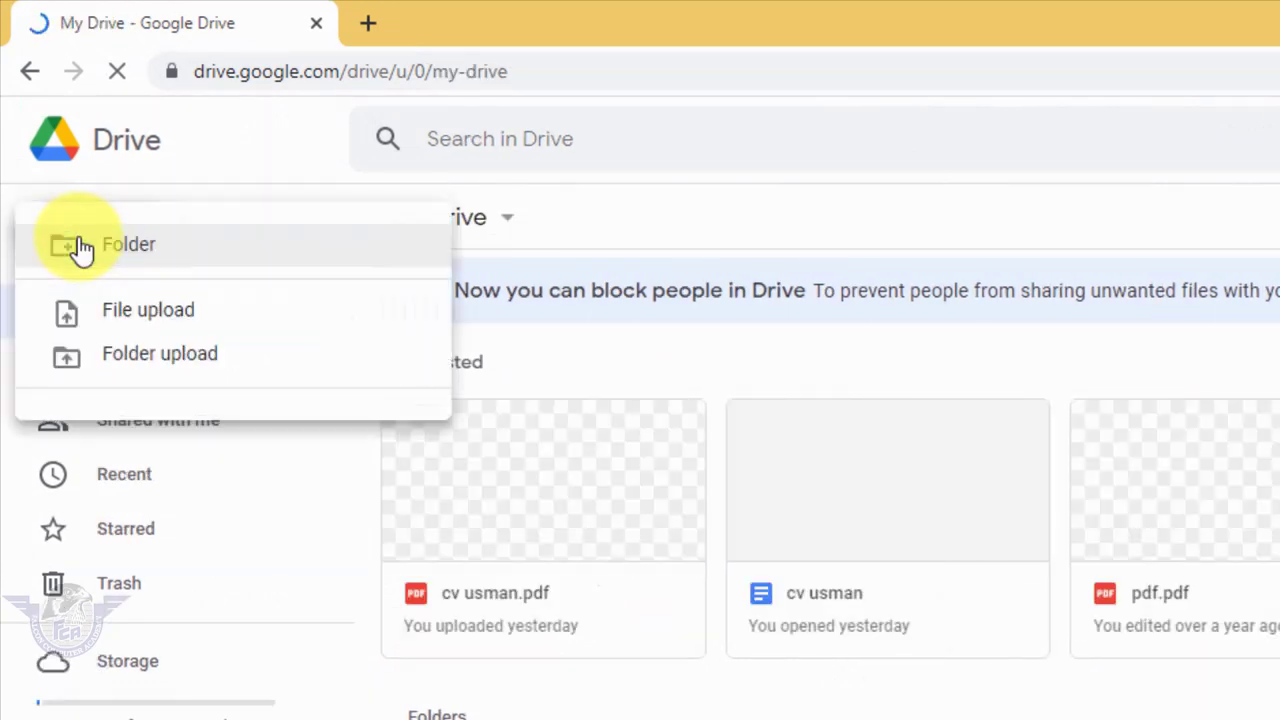
{"action": "left_click", "coordinate": [211, 318]}
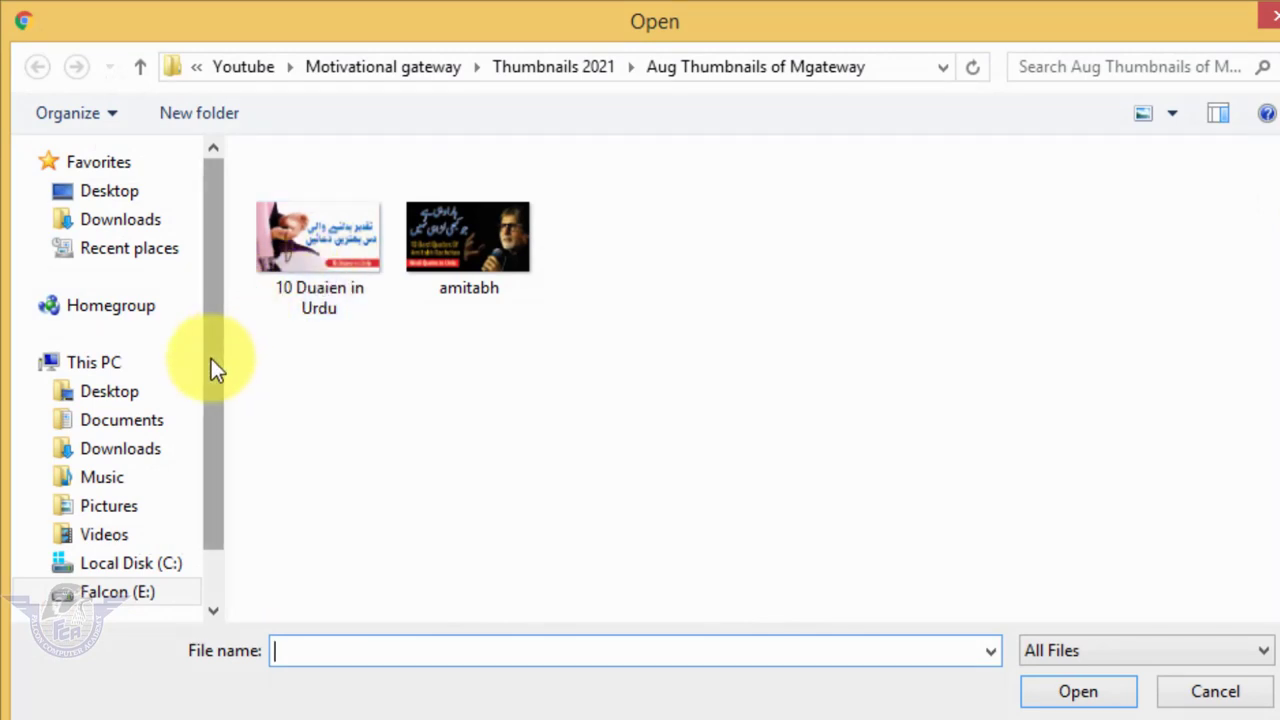
{"action": "left_click", "coordinate": [112, 195]}
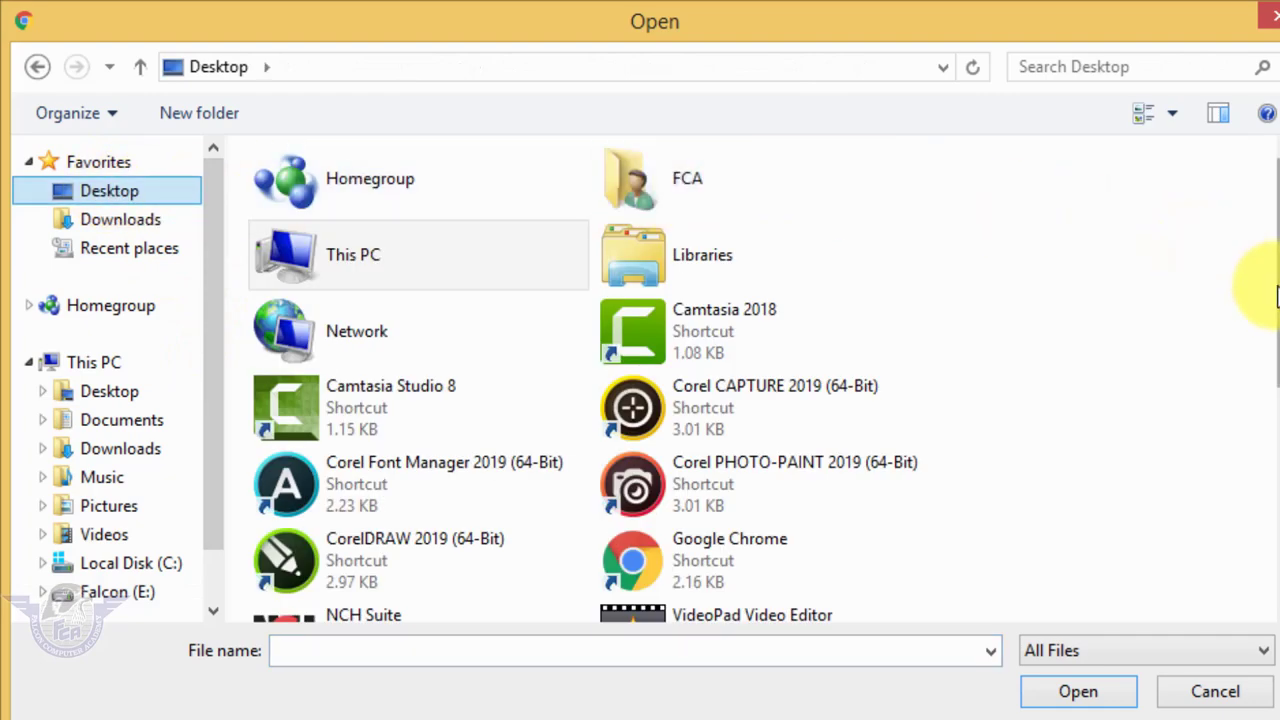
{"action": "left_click_drag", "start_coordinate": [1276, 296], "coordinate": [1257, 437]}
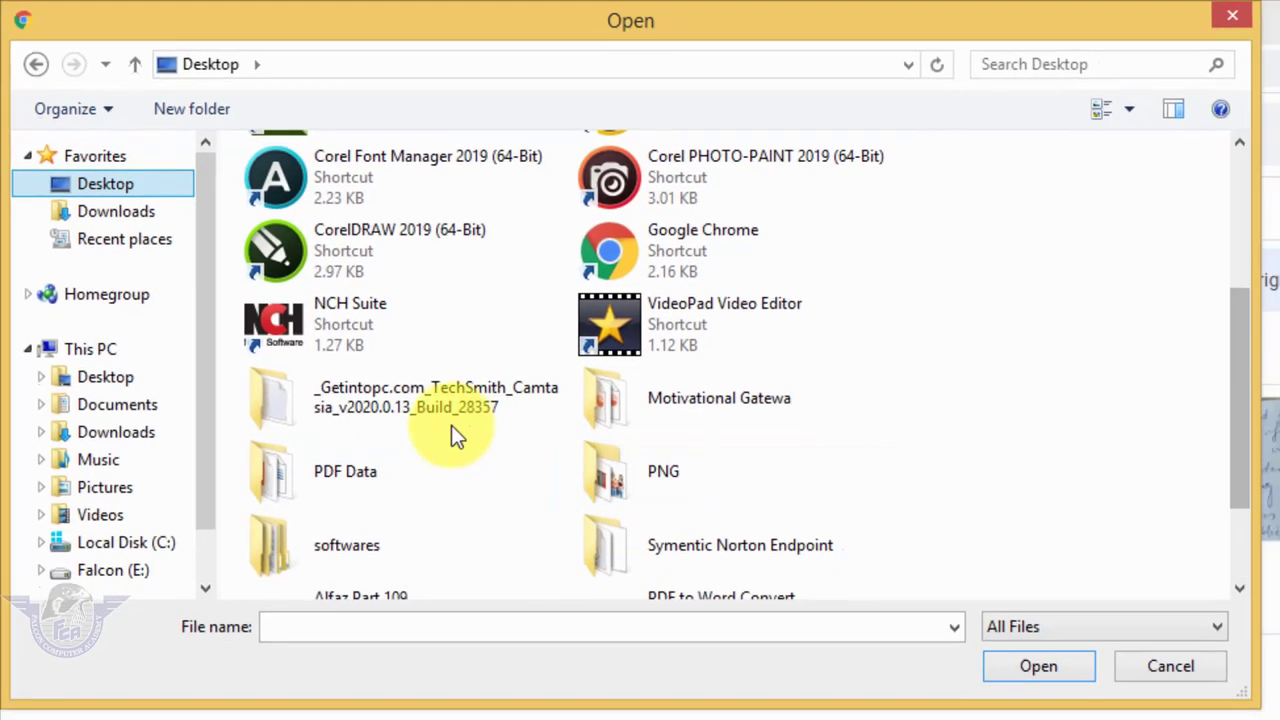
{"action": "double_click", "coordinate": [372, 478]}
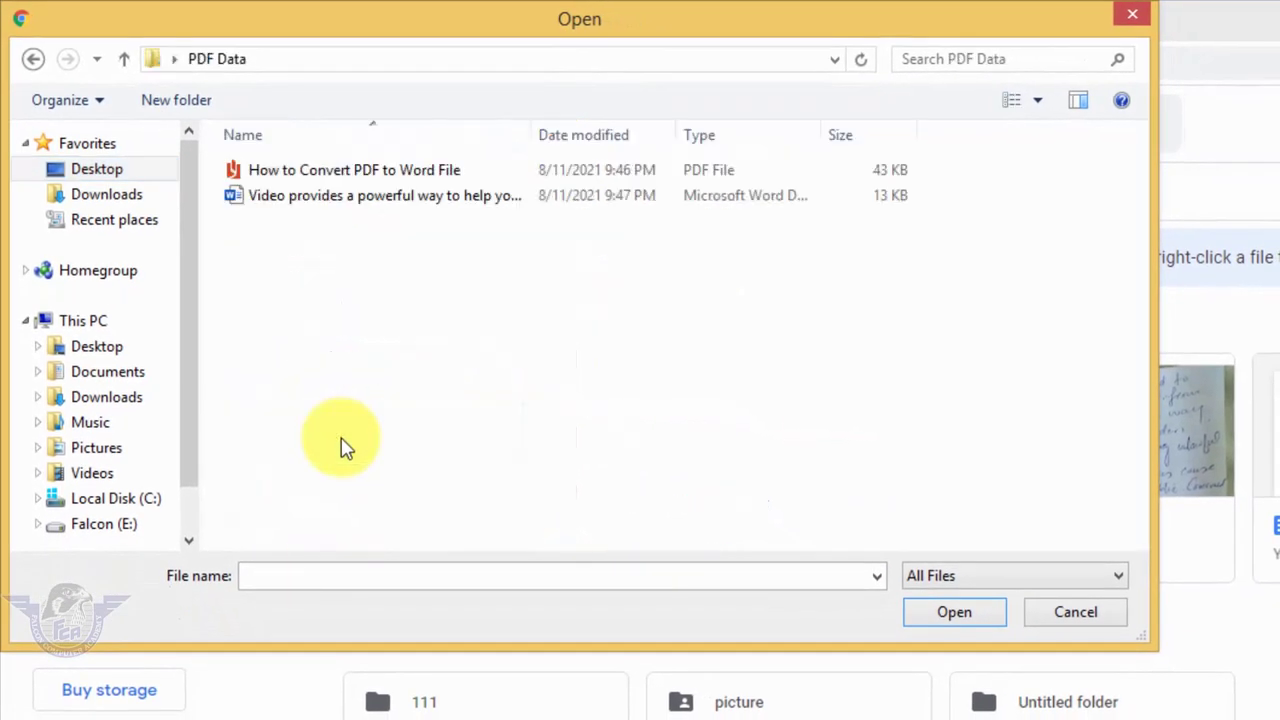
{"action": "left_click", "coordinate": [330, 175]}
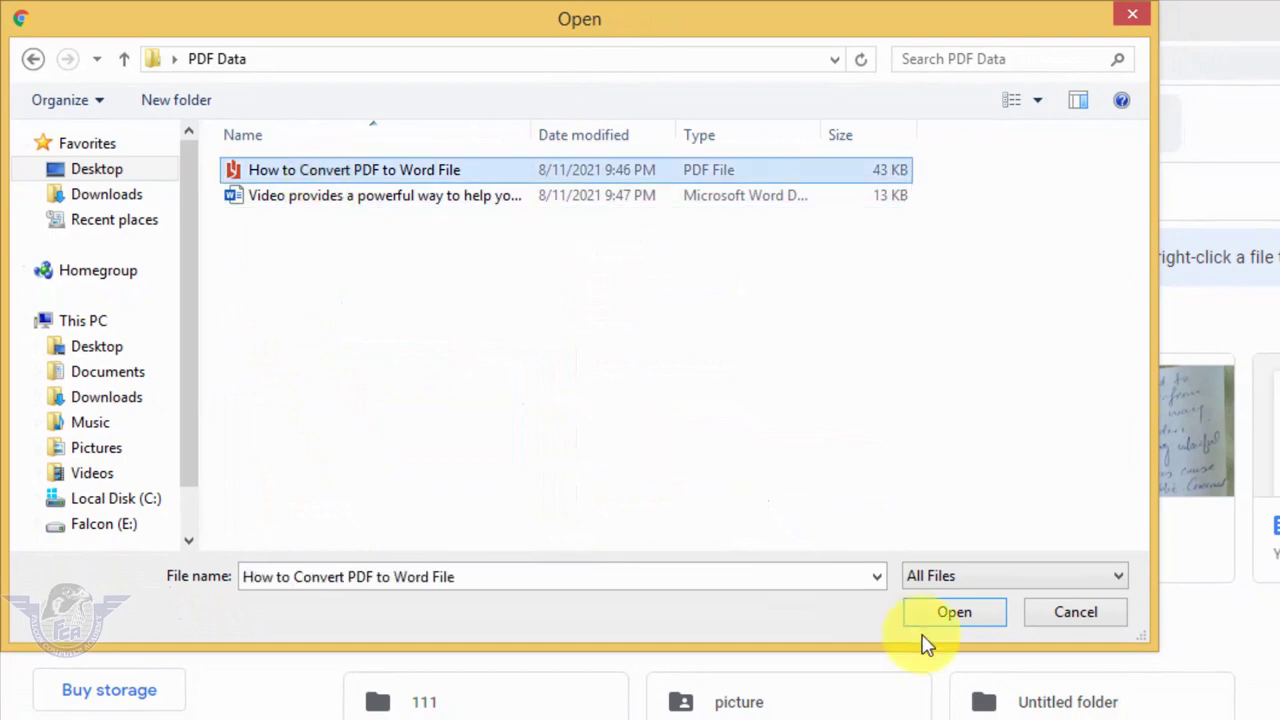
{"action": "left_click", "coordinate": [967, 620]}
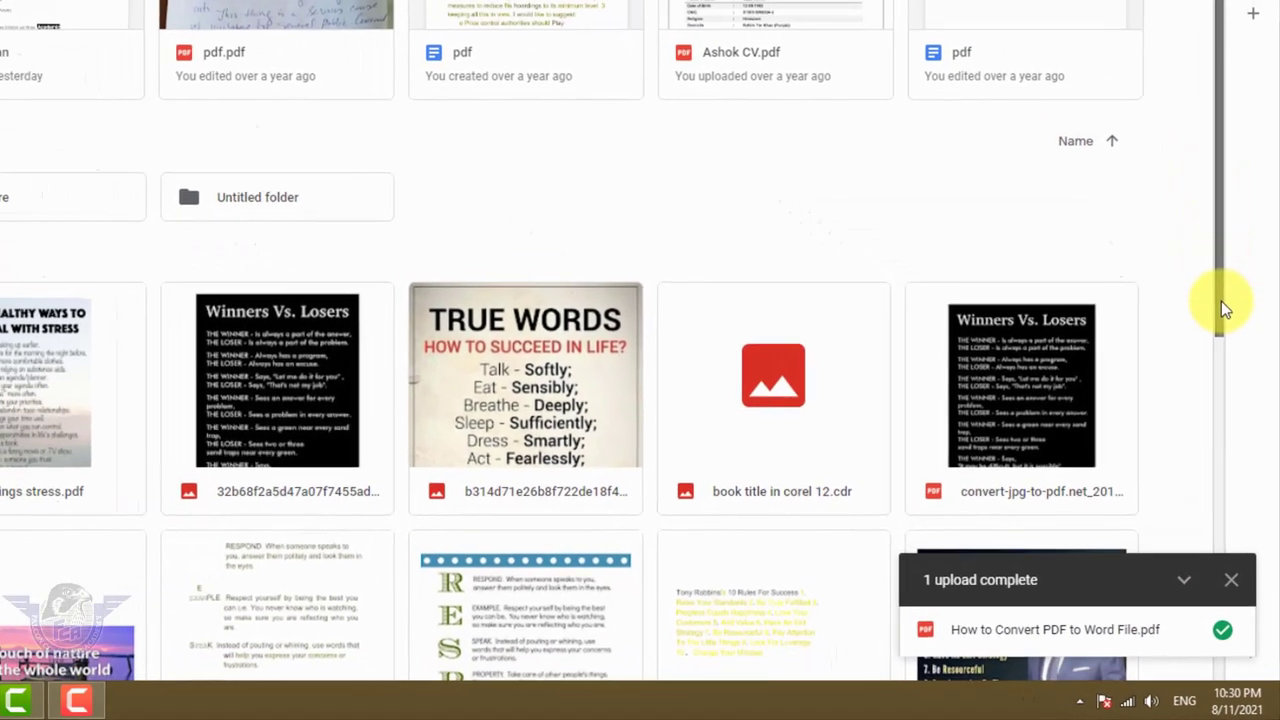
{"action": "left_click_drag", "start_coordinate": [1207, 155], "coordinate": [1210, 620]}
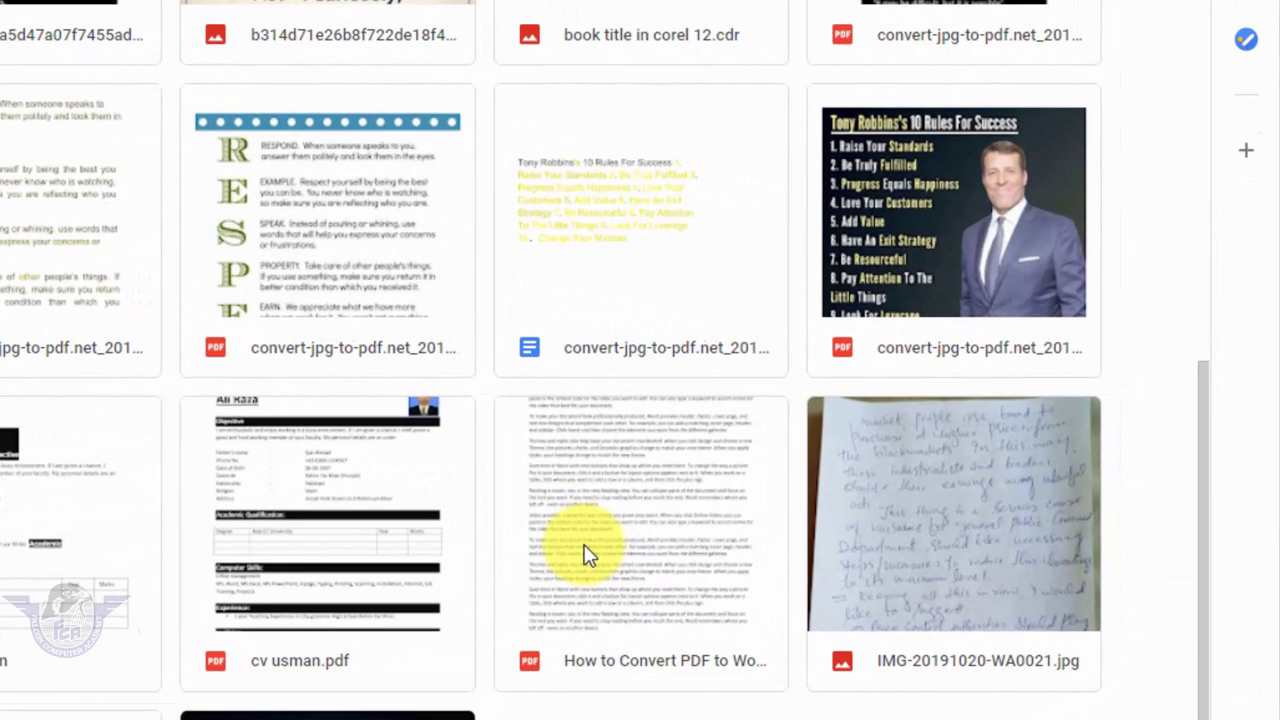
- Open the uploaded How to Convert PDF to Word File.pdf with Google Docs
{"action": "right_click", "coordinate": [912, 461]}
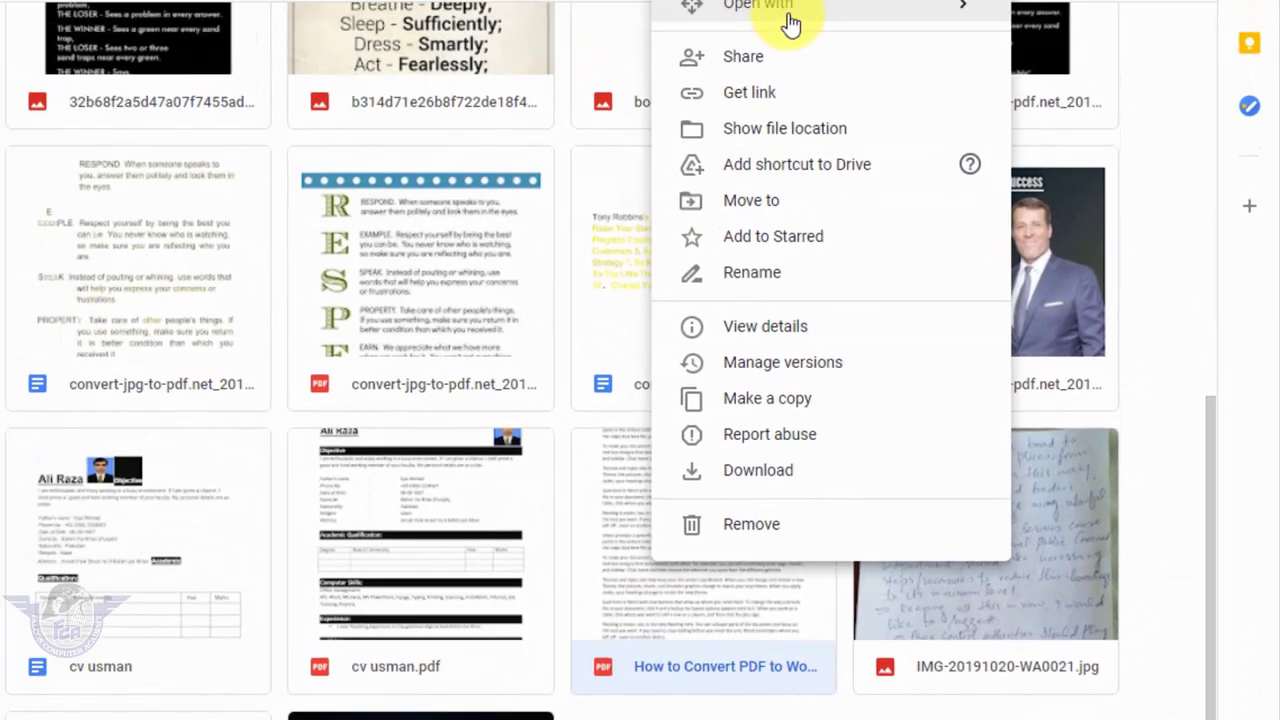
{"action": "mouse_move", "coordinate": [858, 117]}
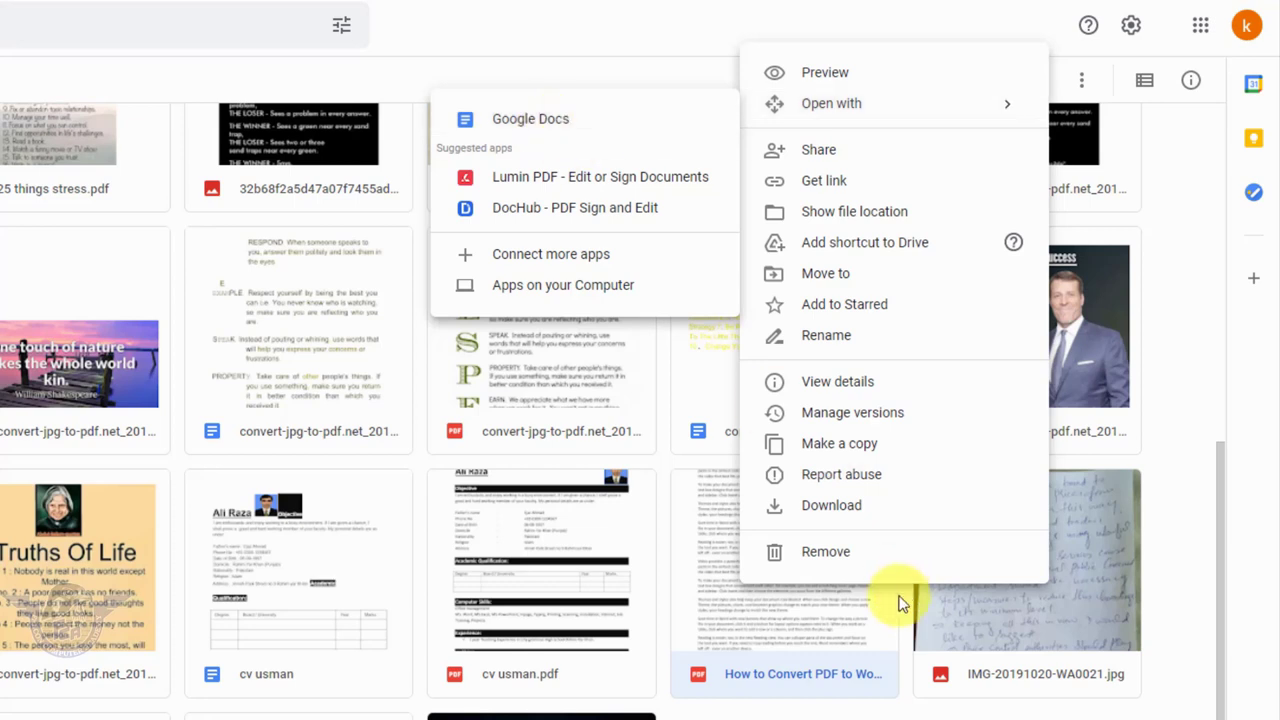
{"action": "left_click", "coordinate": [737, 629]}
{"action": "right_click", "coordinate": [737, 629]}
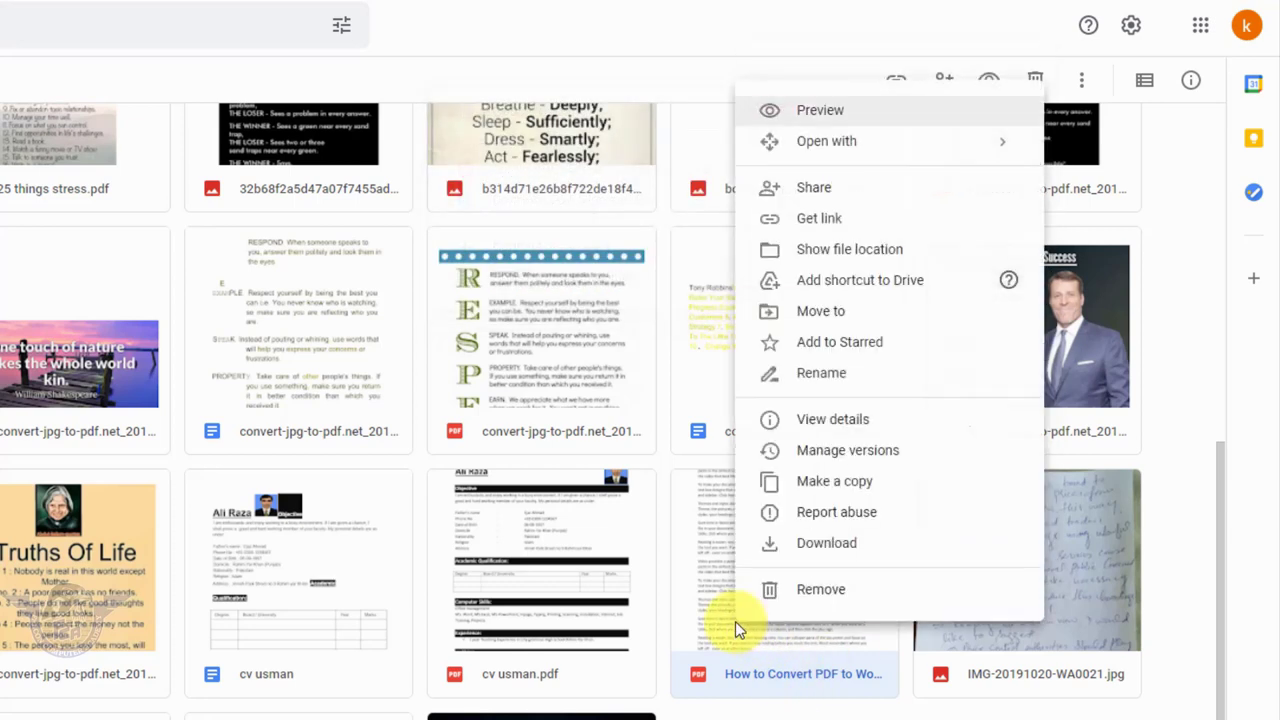
{"action": "mouse_move", "coordinate": [908, 150]}
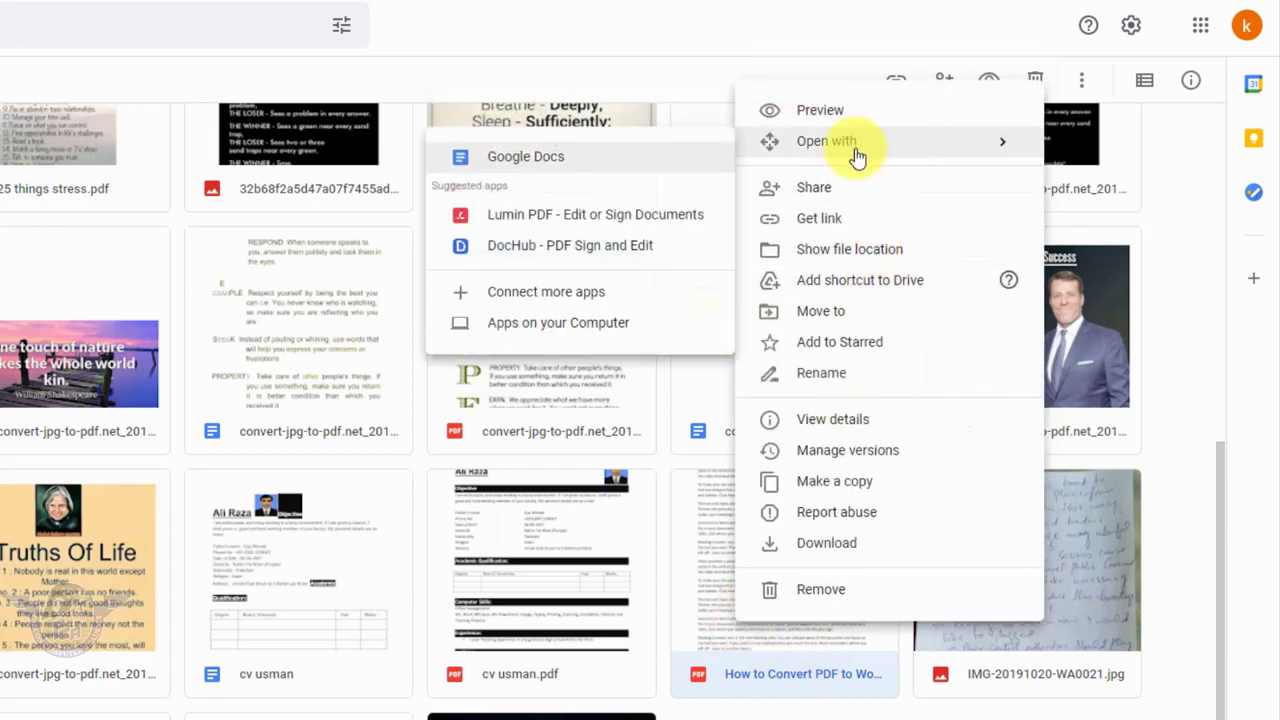
{"action": "left_click", "coordinate": [520, 161]}
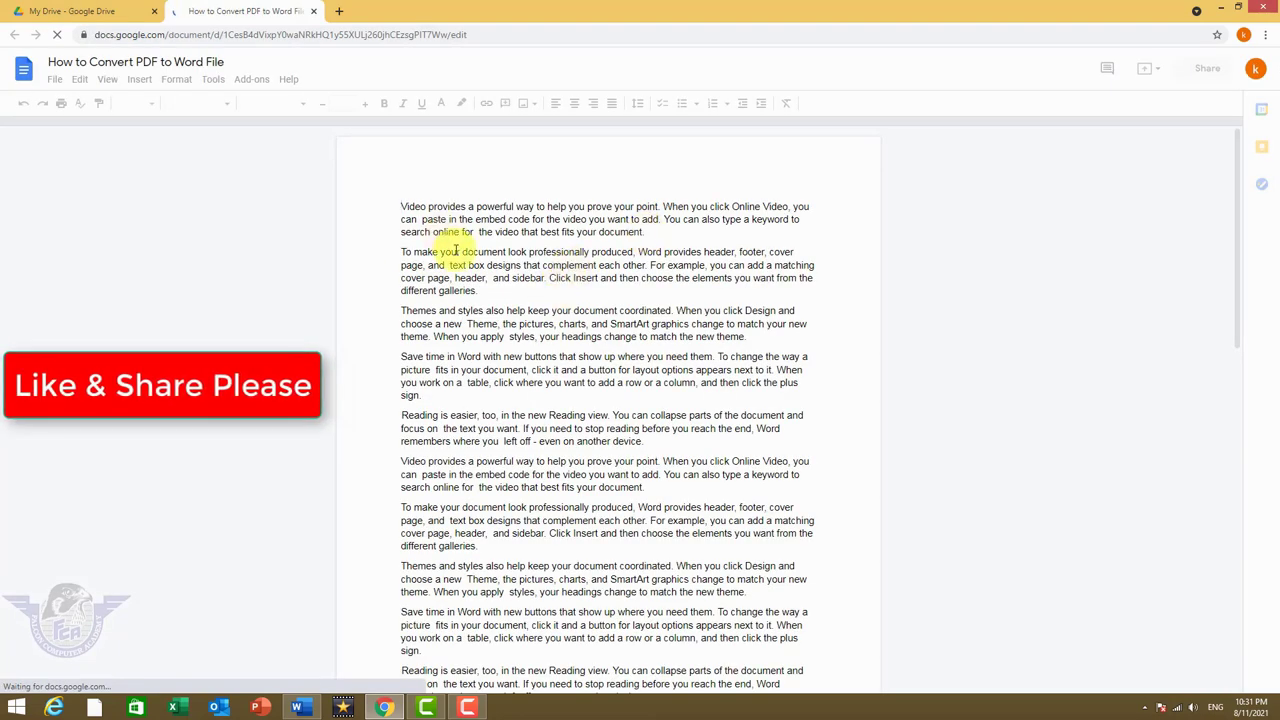
- Select the first five paragraphs of the converted text, then clear the selection
{"action": "left_click", "coordinate": [498, 265]}
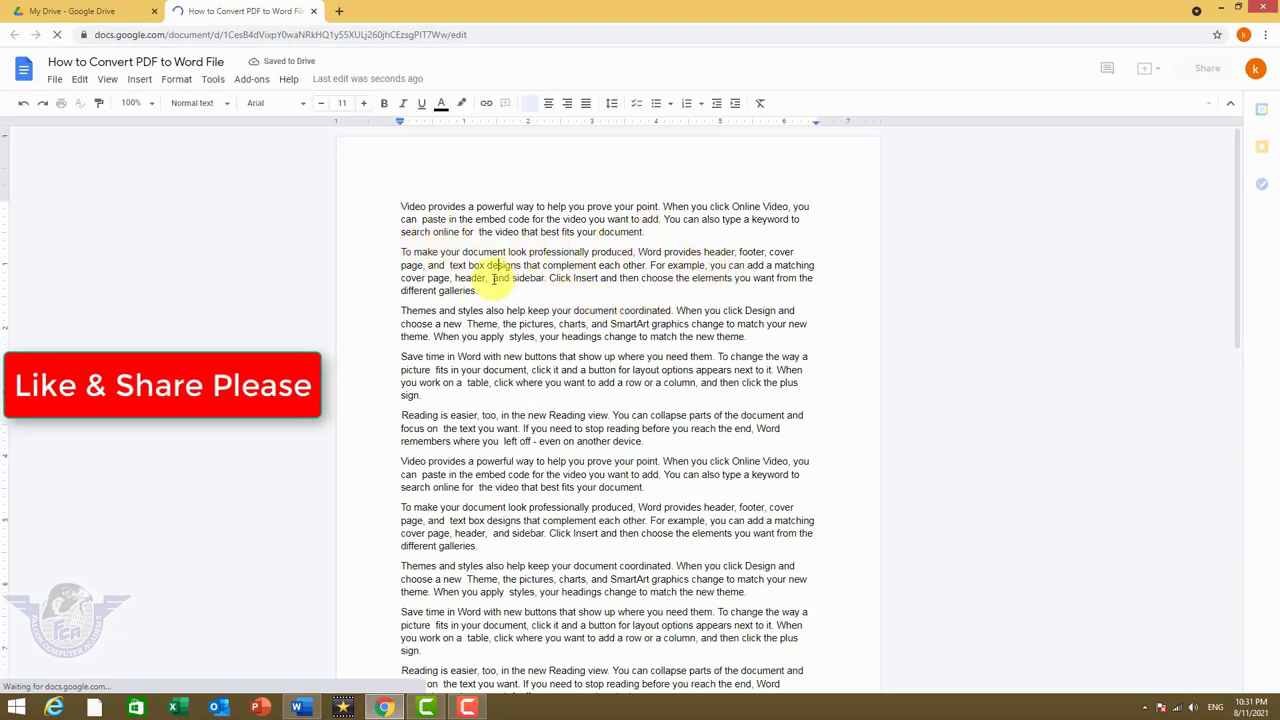
{"action": "left_click_drag", "start_coordinate": [403, 210], "coordinate": [724, 431]}
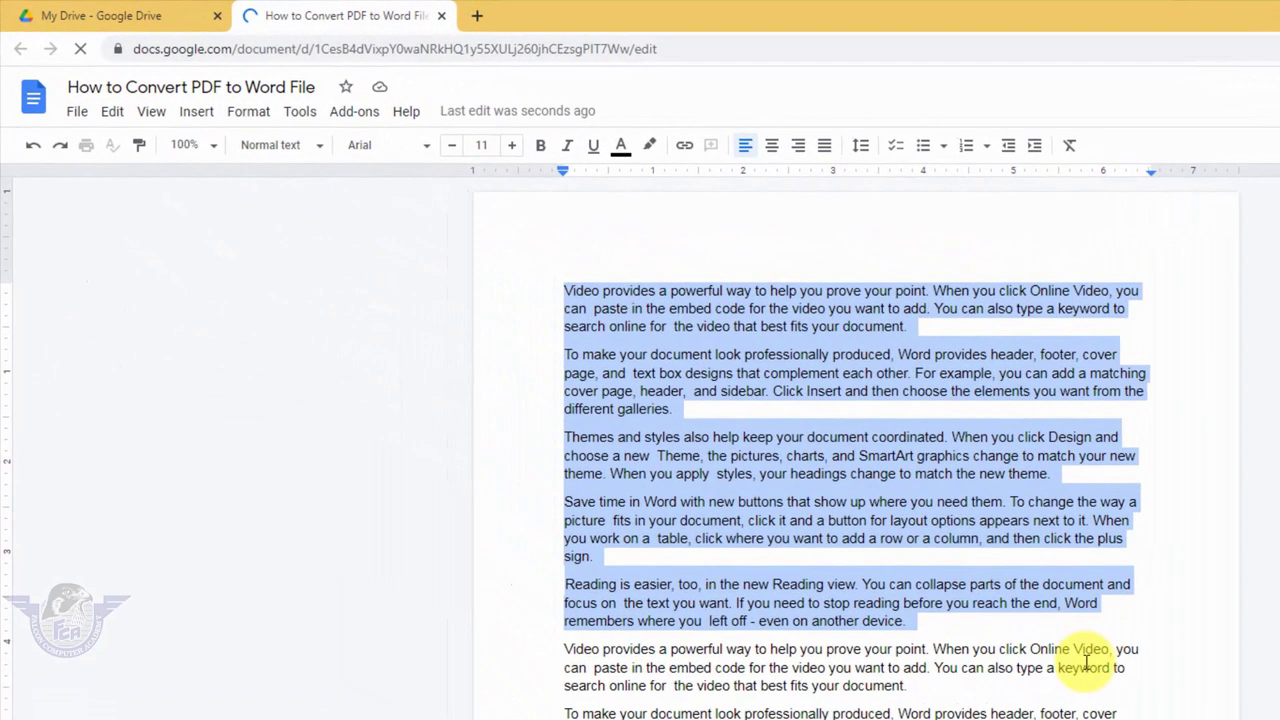
{"action": "left_click", "coordinate": [779, 481]}
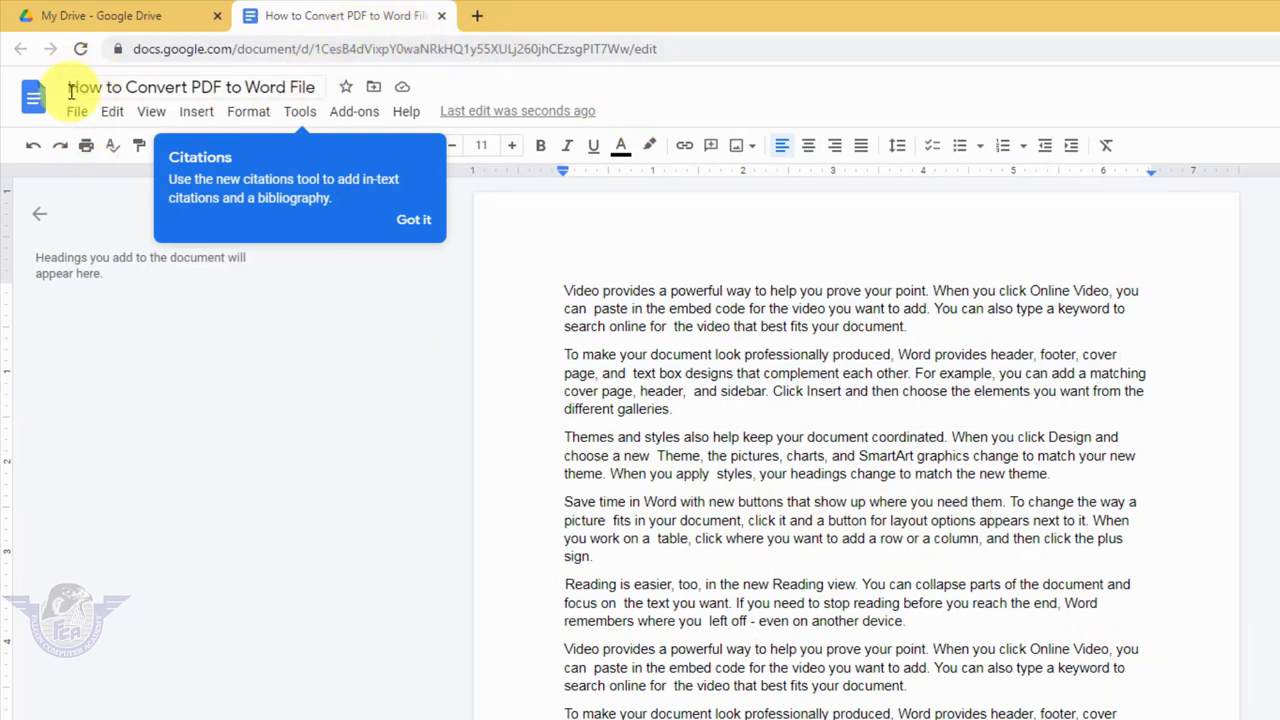
- Download the document as a Microsoft Word (.docx) file
{"action": "left_click", "coordinate": [77, 115]}
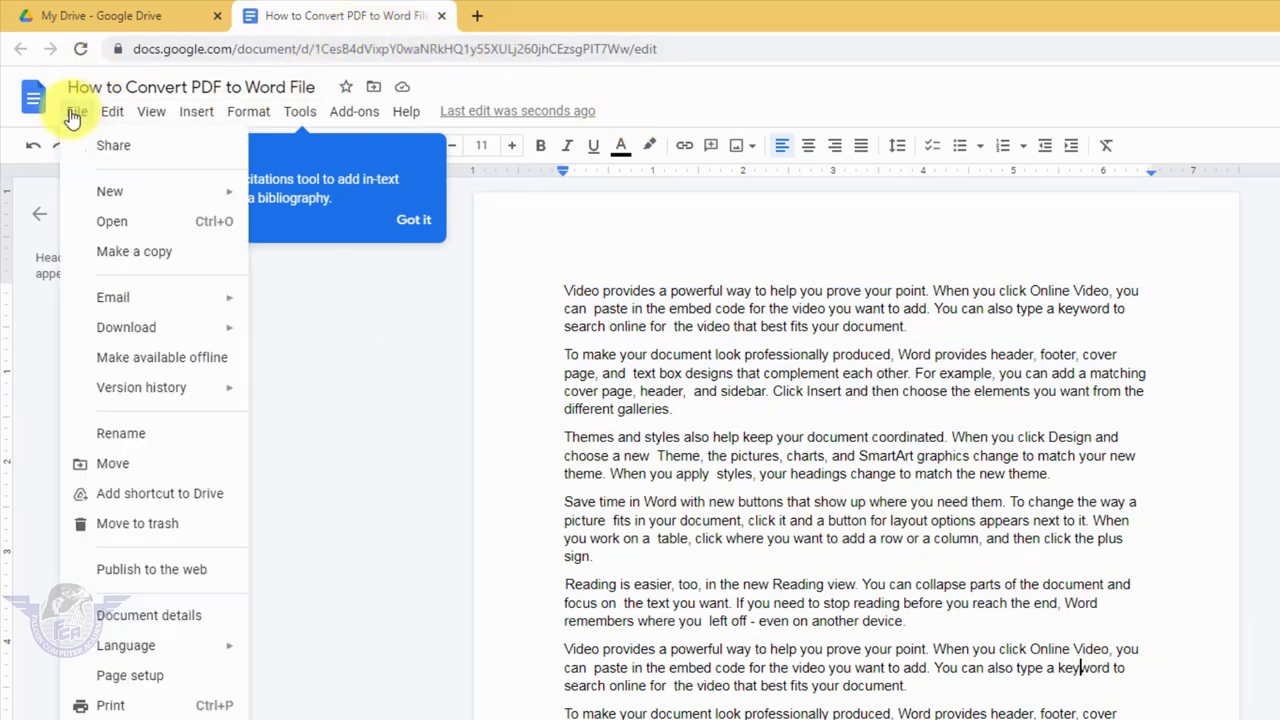
{"action": "mouse_move", "coordinate": [165, 328]}
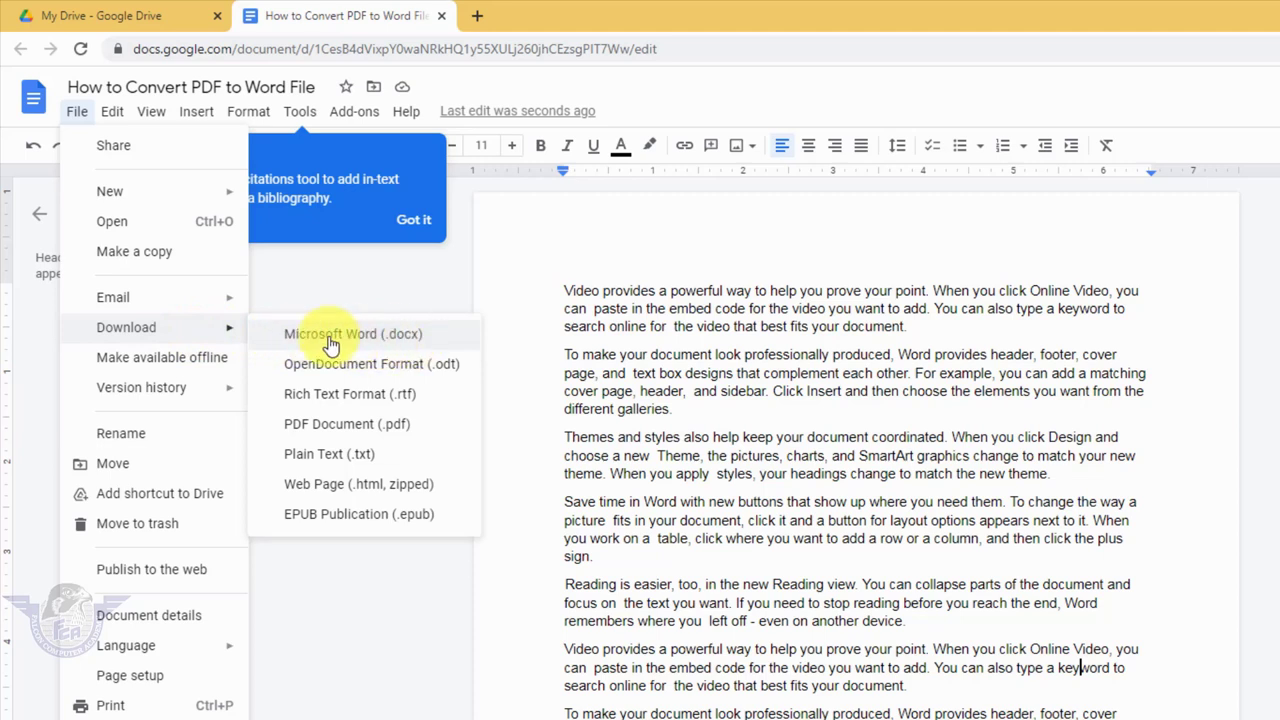
{"action": "left_click", "coordinate": [374, 337]}
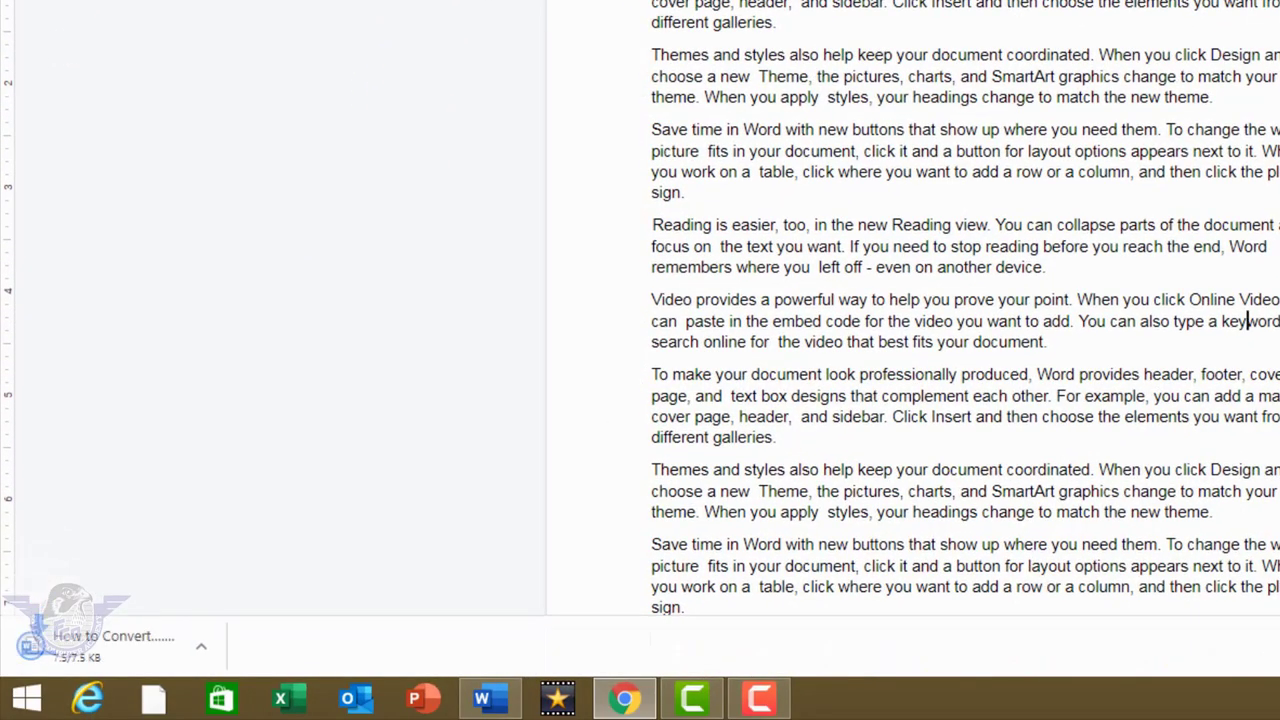
- Open the downloaded .docx in Word and enable editing
{"action": "left_click", "coordinate": [113, 654]}
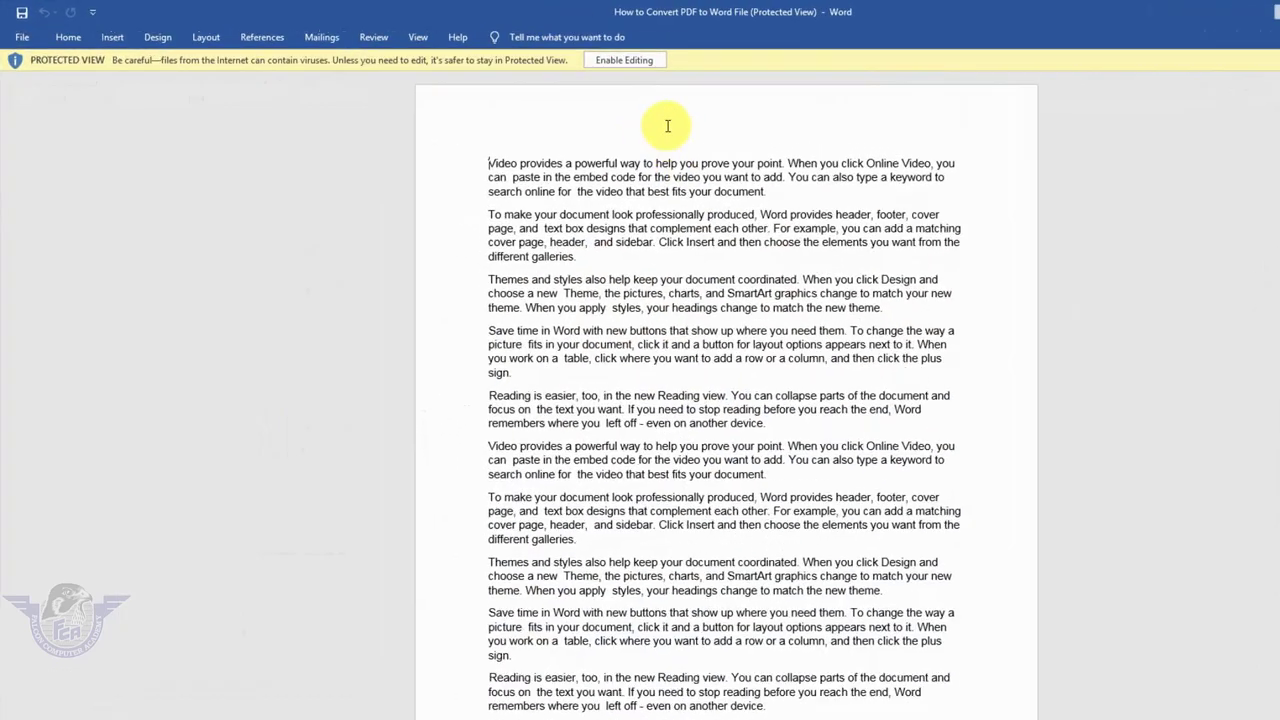
{"action": "left_click", "coordinate": [640, 60]}
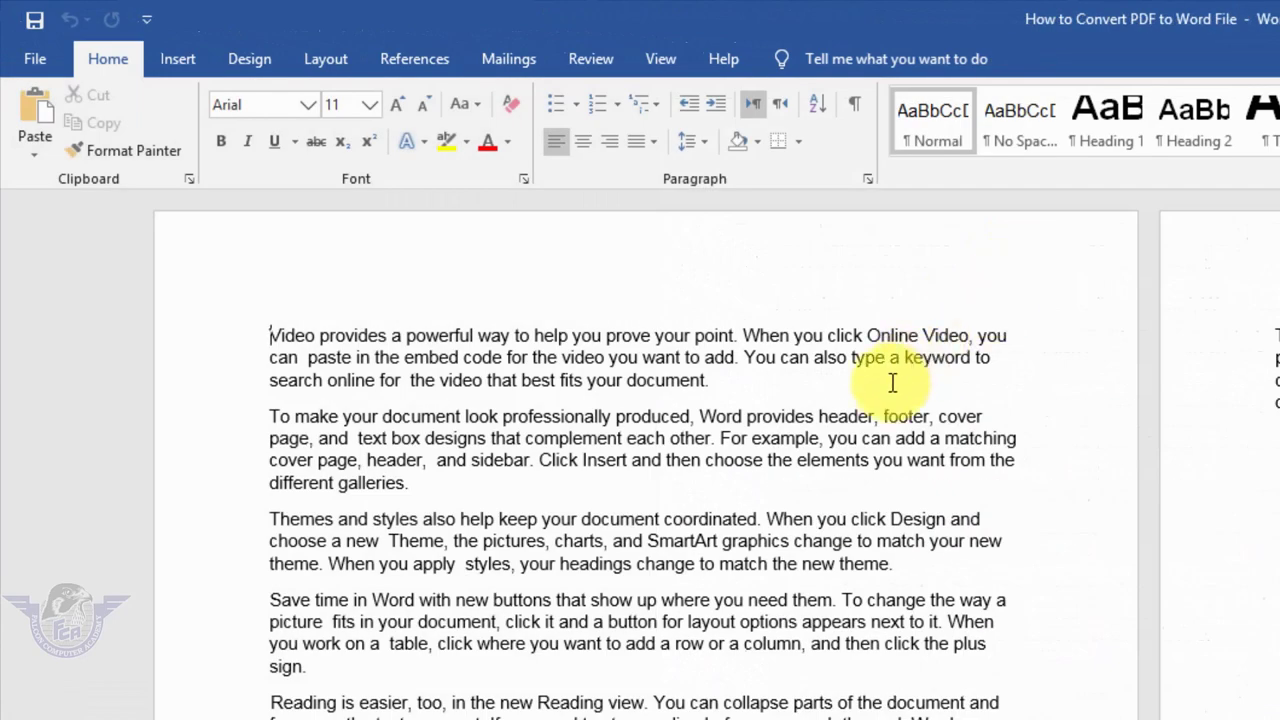
{"action": "left_click", "coordinate": [718, 380]}
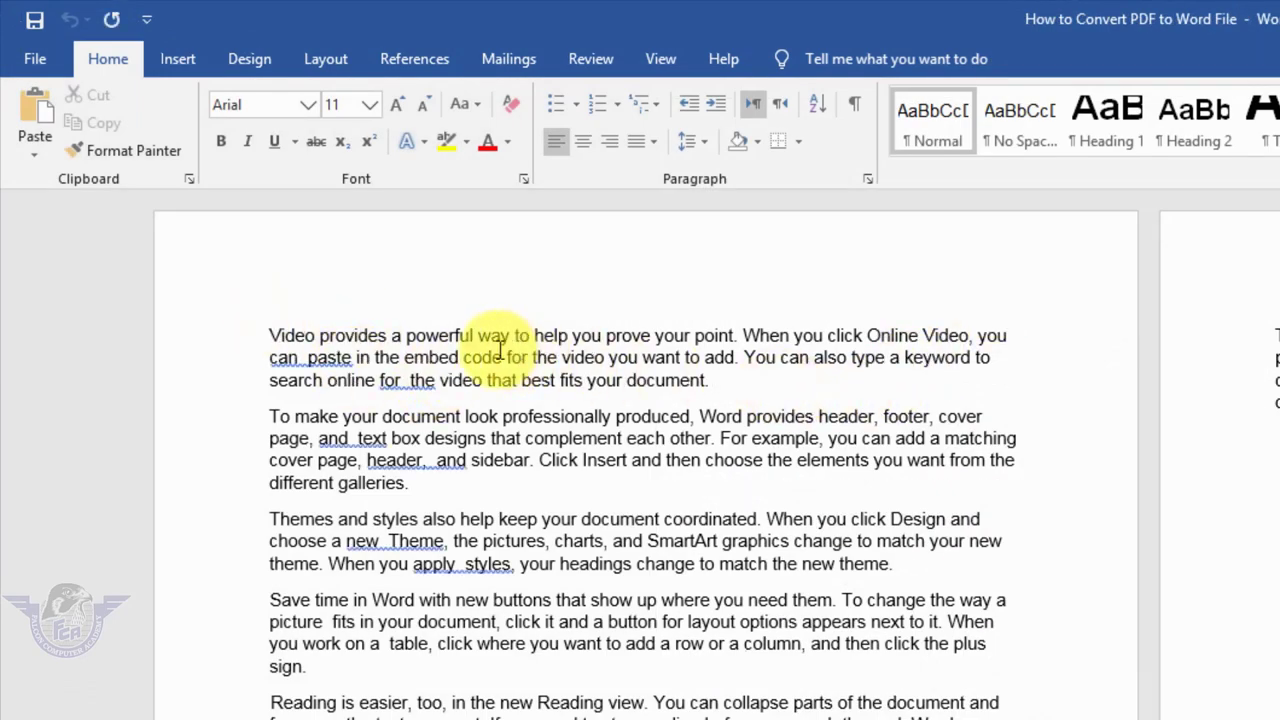
- Replace the first paragraph's opening words with 'fgdfgdfgdf dfg dfgdfg'
{"action": "left_click_drag", "start_coordinate": [532, 357], "coordinate": [240, 343]}
{"action": "key", "text": "Delete"}
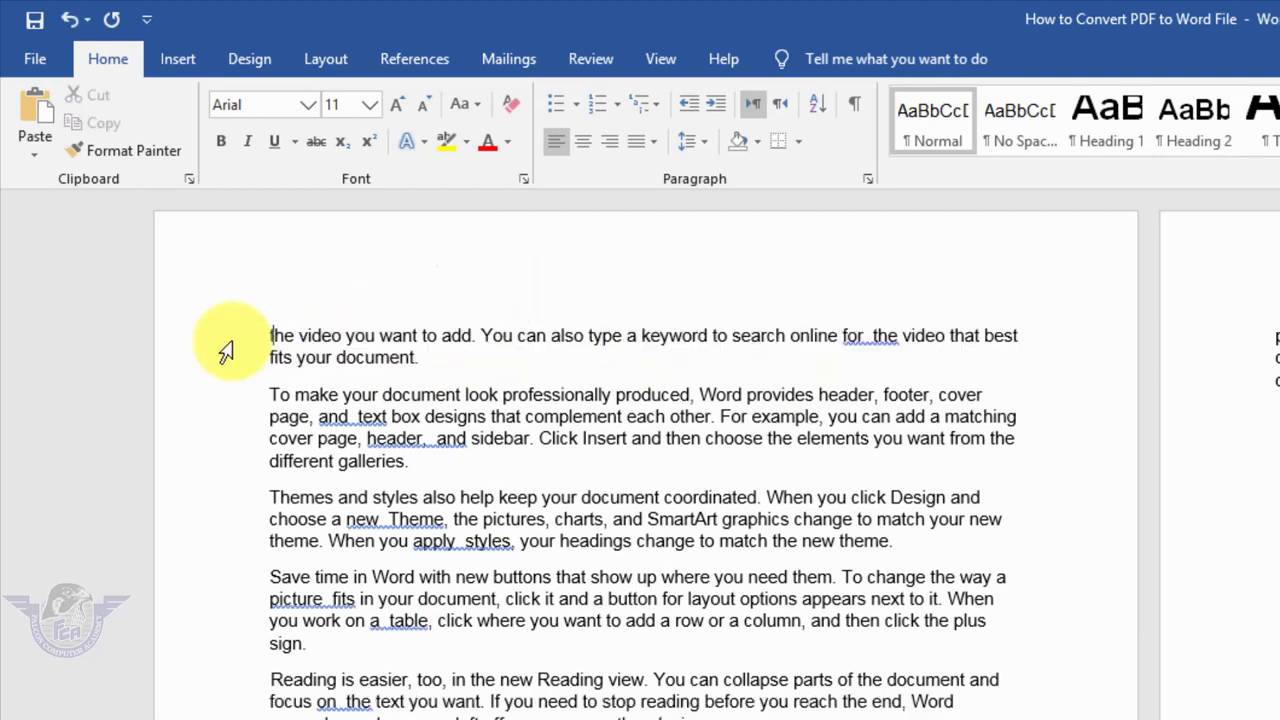
{"action": "type", "text": "fgdfgdfgdf dfg dfgdfg"}
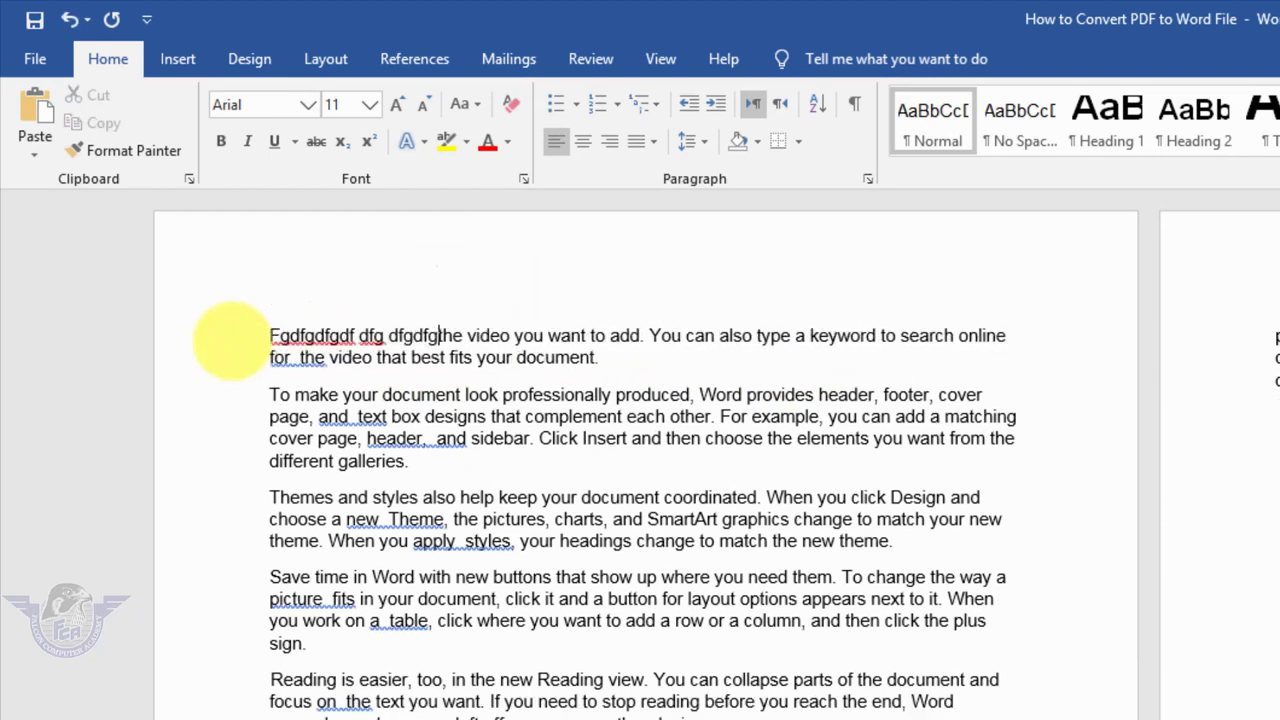